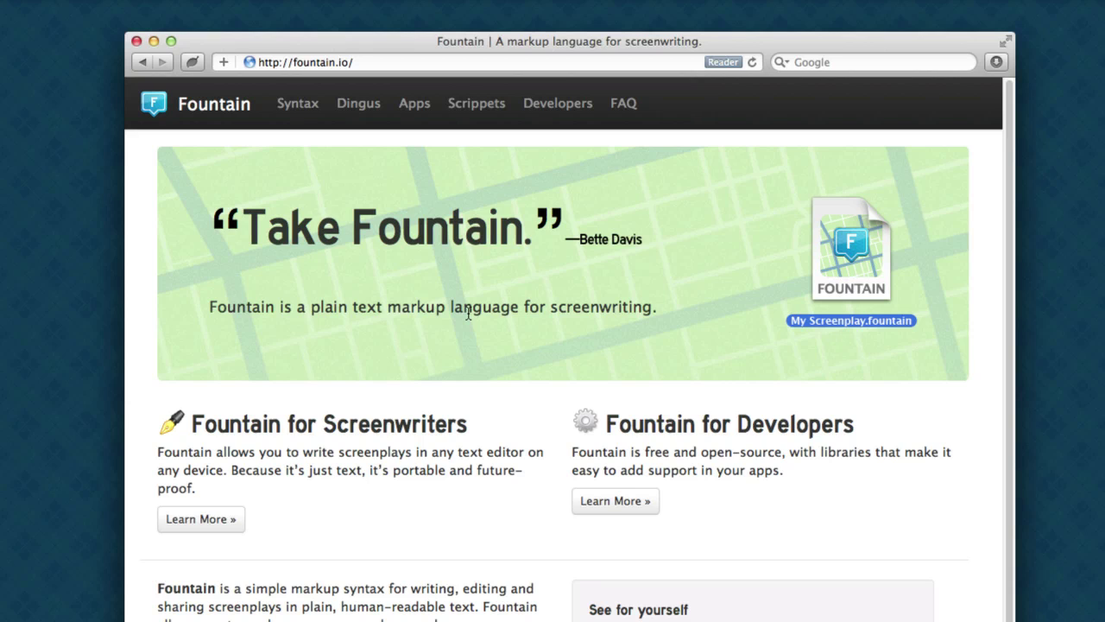
- Review the Fountain syntax reference for Scene Heading, Character, Dialogue, Parenthetical and Transition elements
{"action": "left_click", "coordinate": [288, 109]}
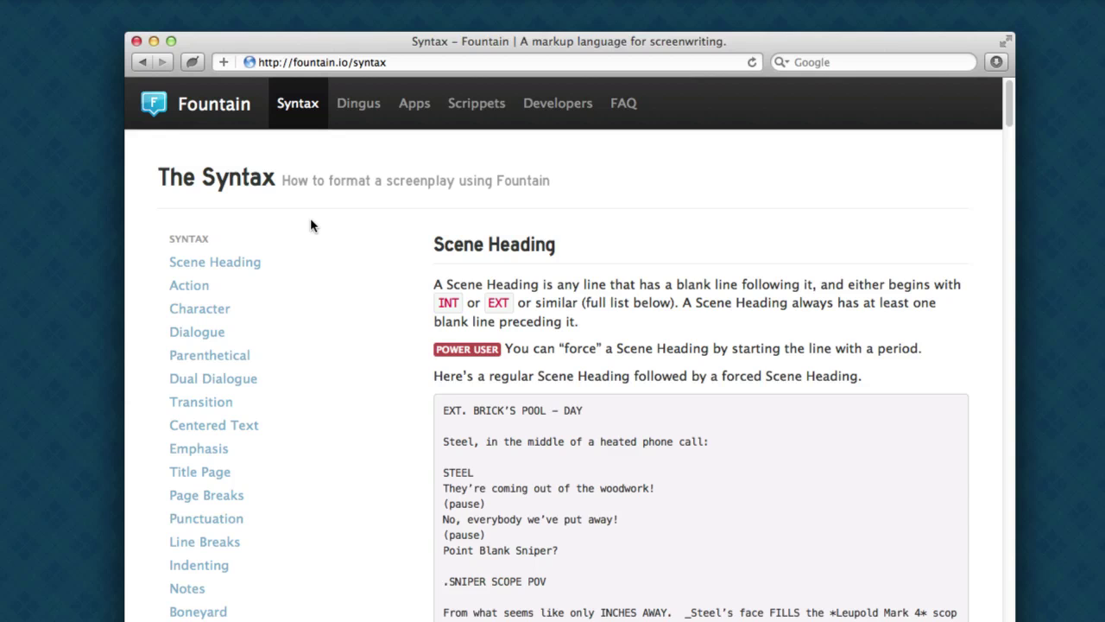
{"action": "left_click", "coordinate": [241, 264]}
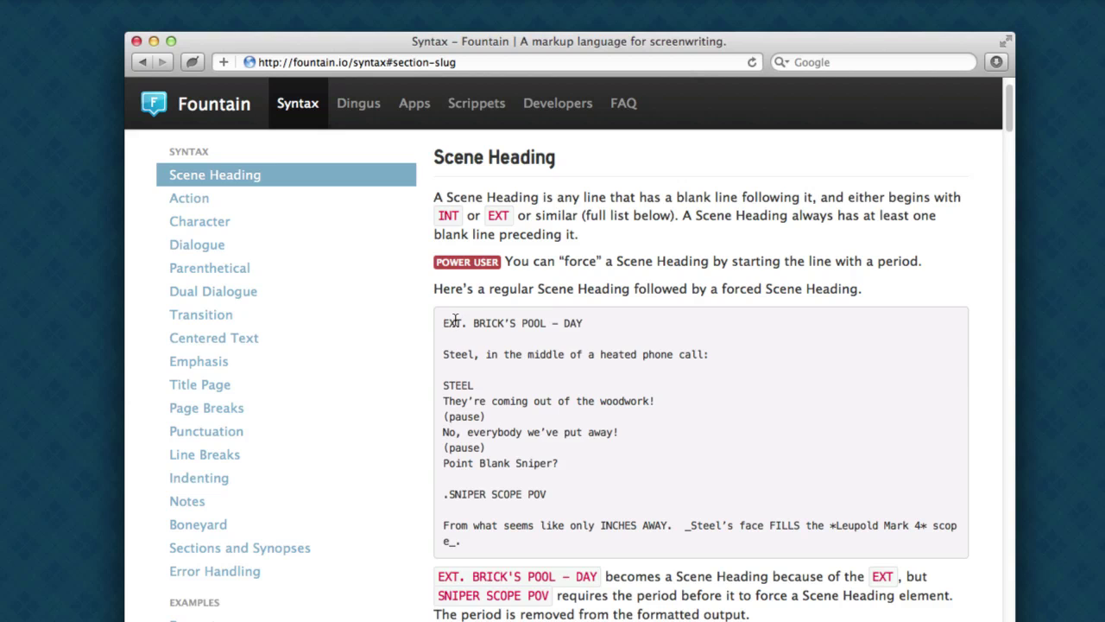
{"action": "left_click", "coordinate": [173, 221]}
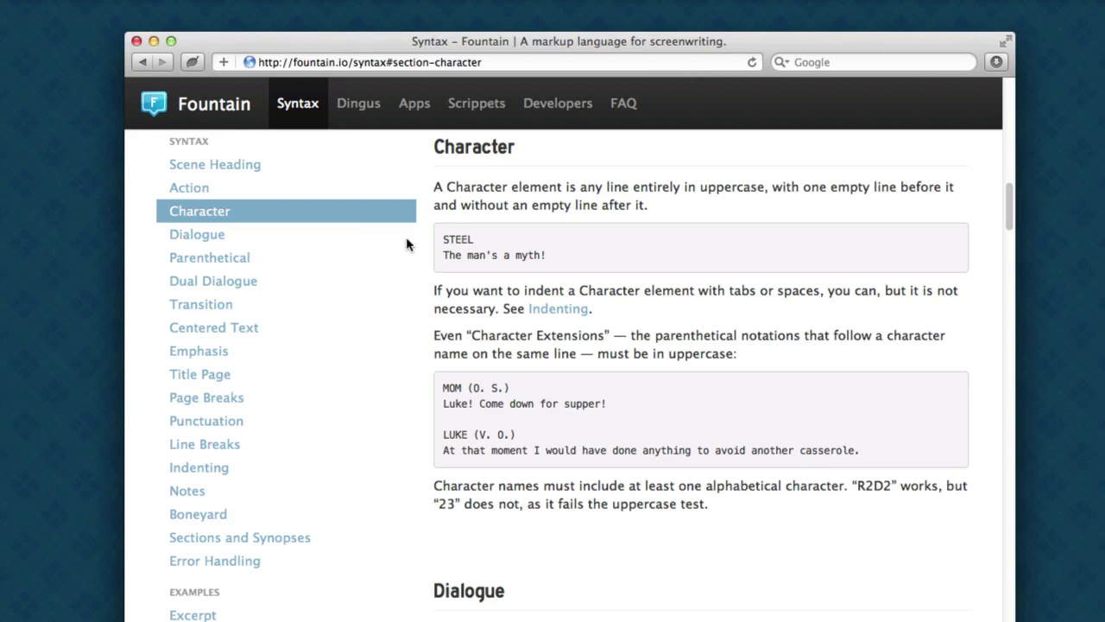
{"action": "left_click", "coordinate": [215, 238]}
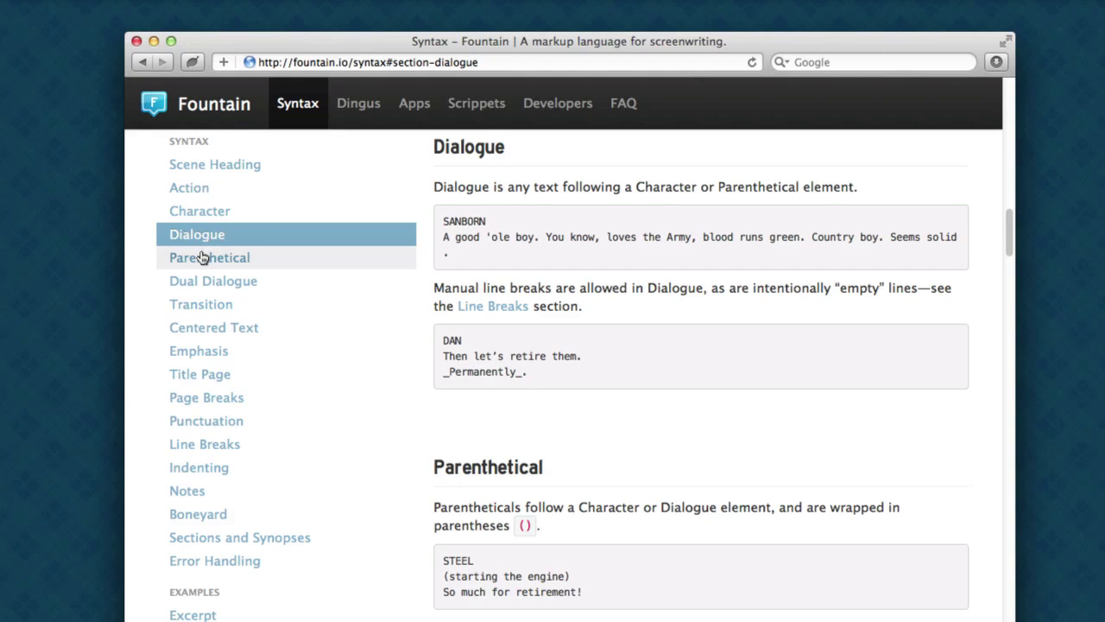
{"action": "left_click", "coordinate": [200, 257]}
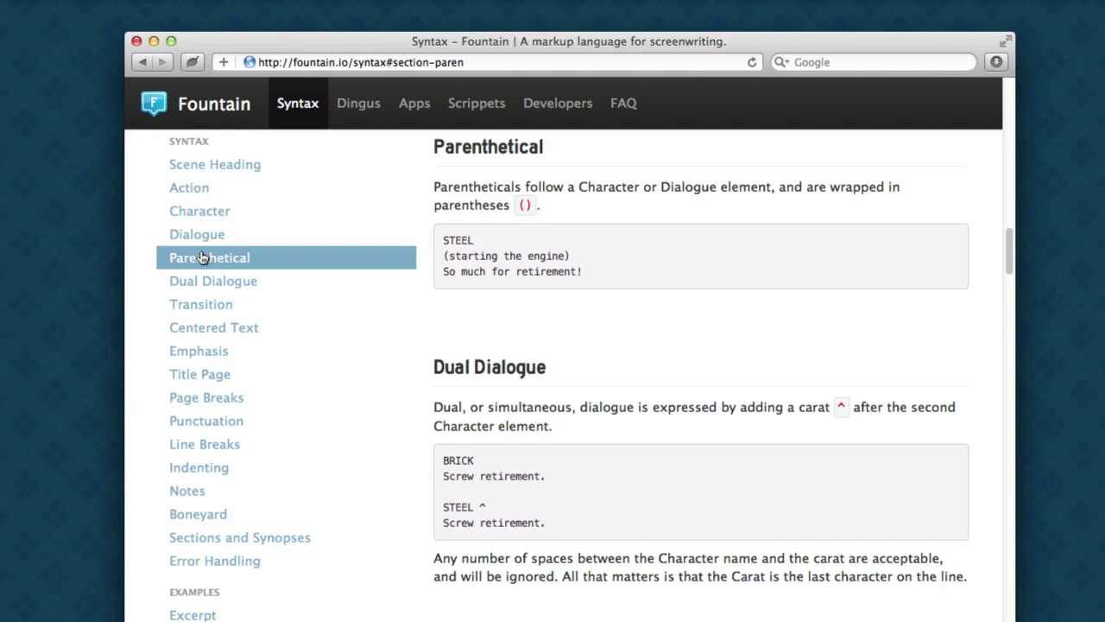
{"action": "left_click", "coordinate": [204, 306]}
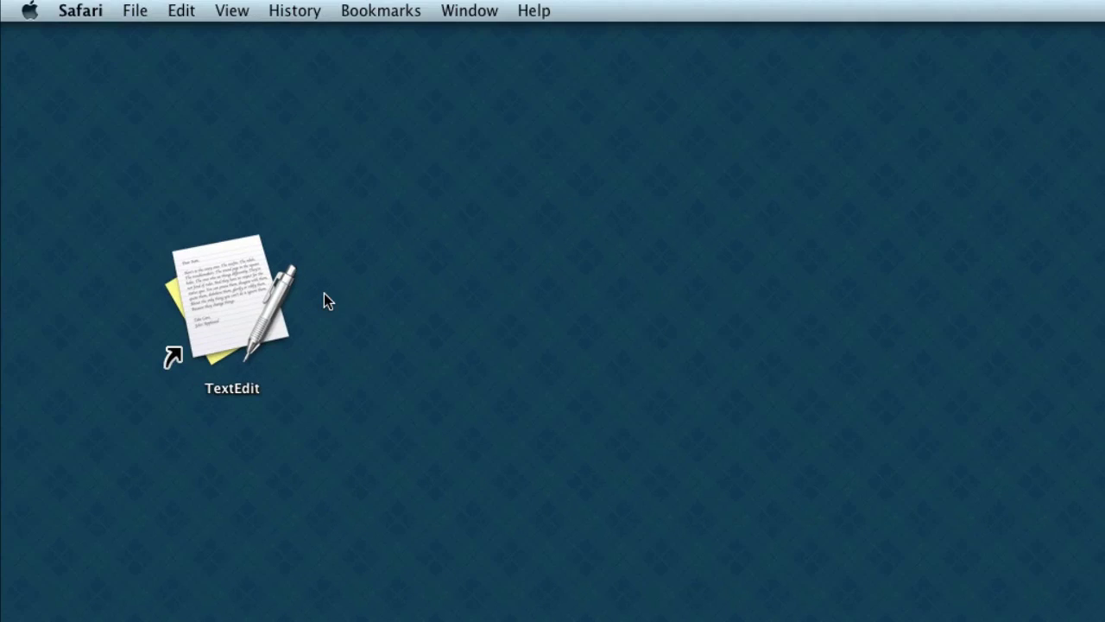
- Open TextEdit and examine the screenplay's scene heading, first PERSEUS character name, the dialogue beneath it and the (beat) parenthetical
{"action": "double_click", "coordinate": [208, 295]}
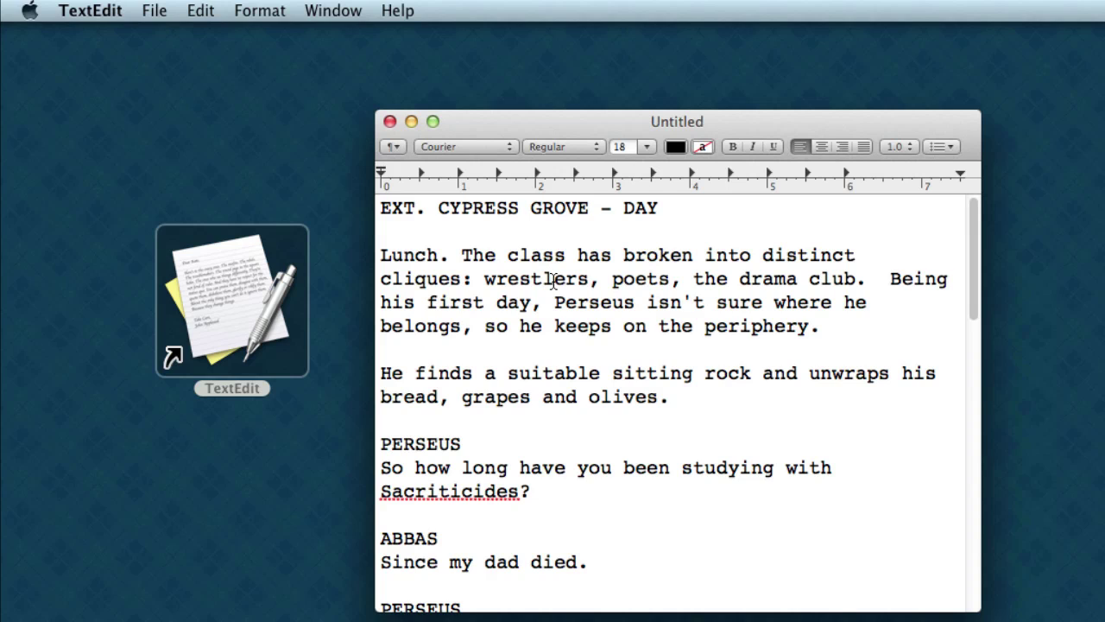
{"action": "left_click_drag", "start_coordinate": [391, 210], "coordinate": [632, 208]}
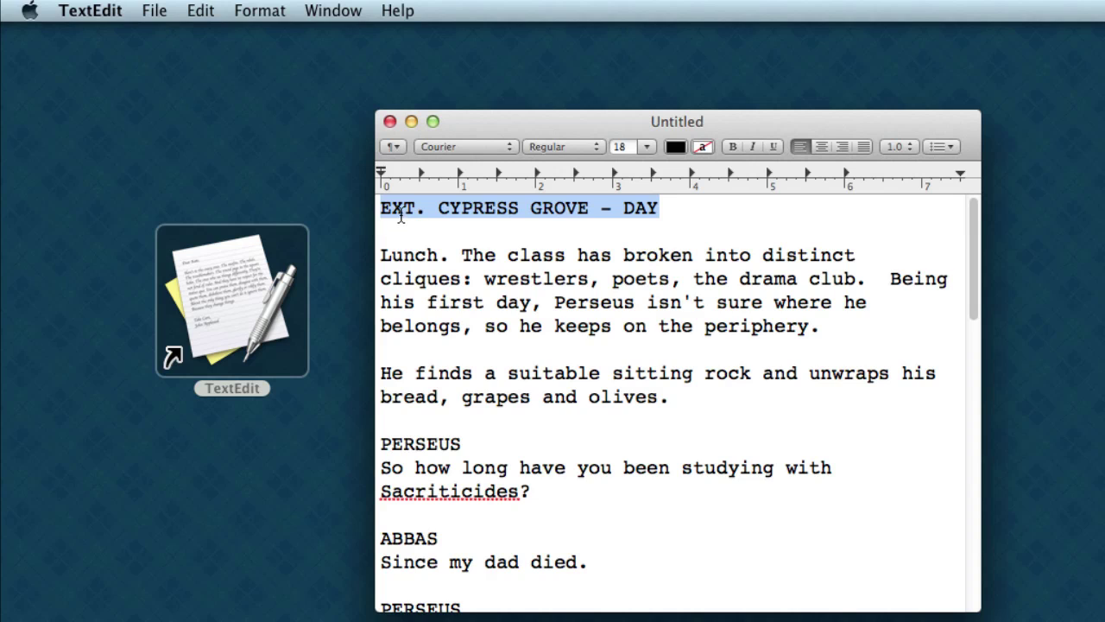
{"action": "double_click", "coordinate": [409, 447]}
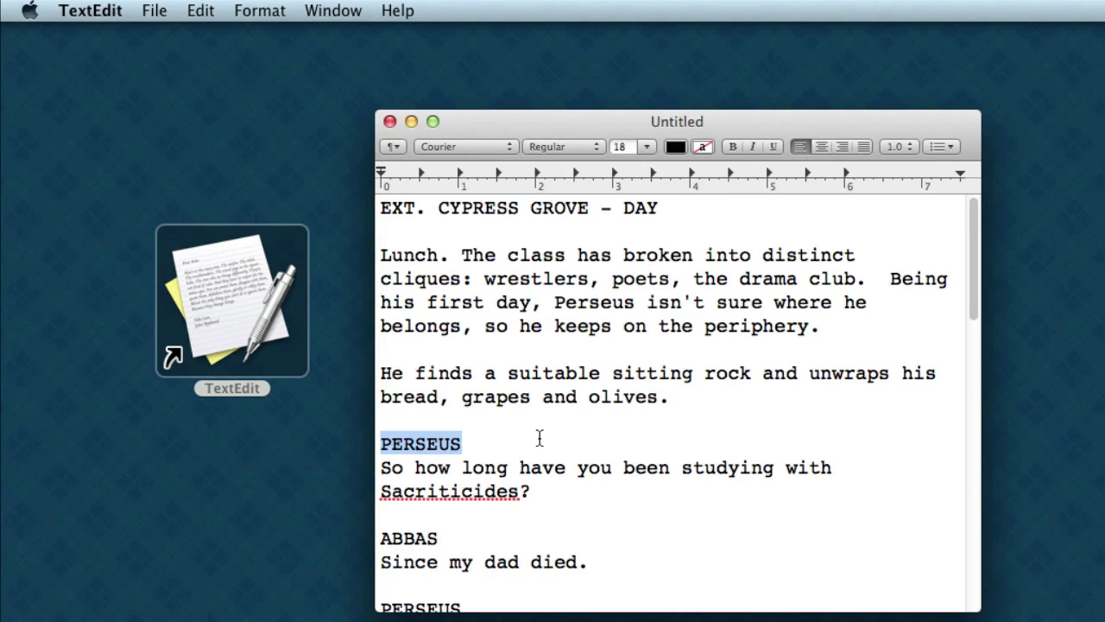
{"action": "left_click_drag", "start_coordinate": [541, 492], "coordinate": [382, 469]}
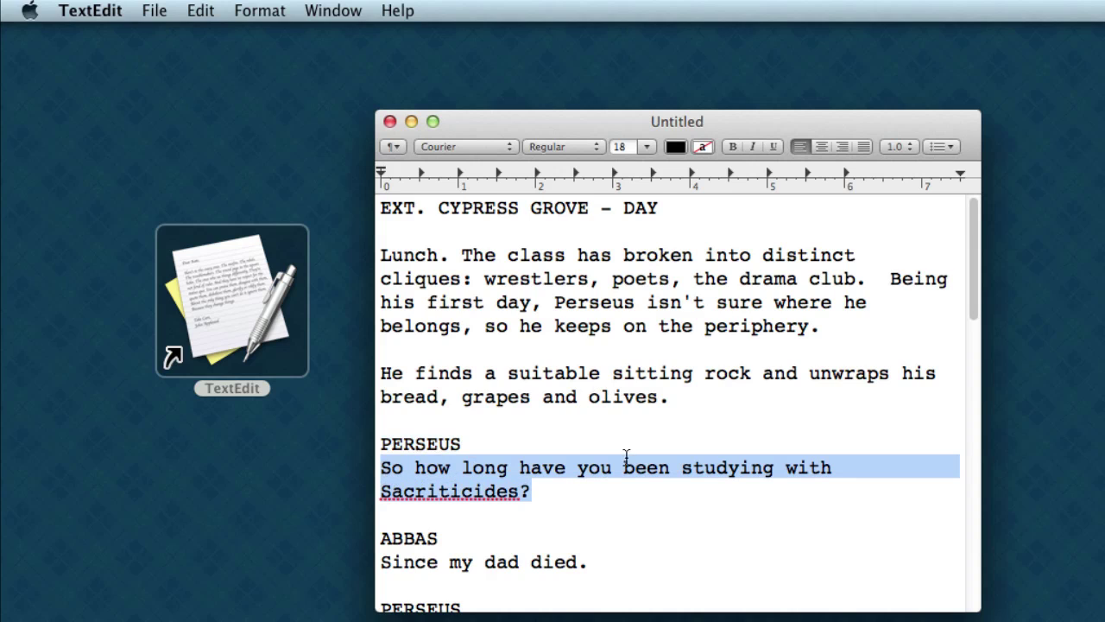
{"action": "scroll", "coordinate": [623, 459], "scroll_direction": "down", "scroll_amount": 5}
{"action": "scroll", "coordinate": [622, 461], "scroll_direction": "down", "scroll_amount": 5}
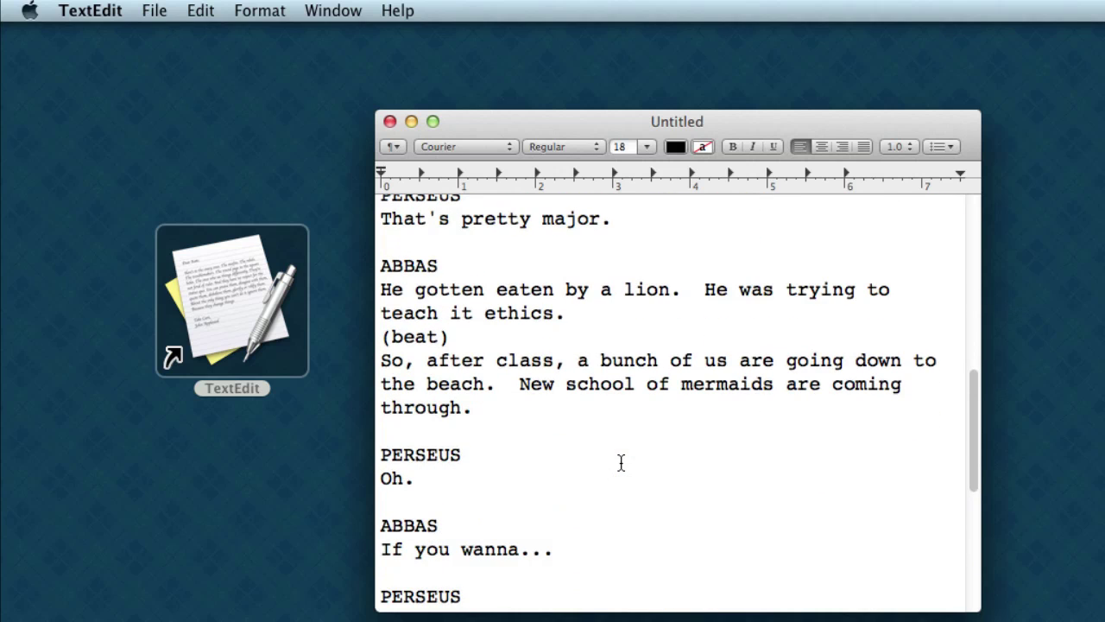
{"action": "triple_click", "coordinate": [419, 342]}
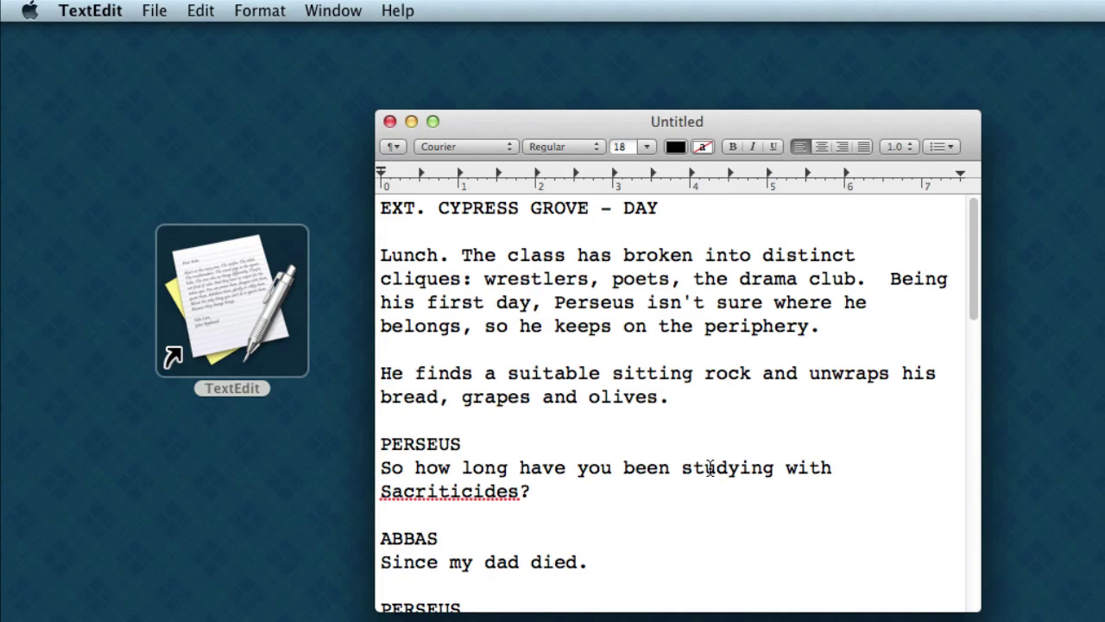
- Indent the first PERSEUS character name by one tab stop, and remove that indent again
{"action": "key", "text": "Tab"}
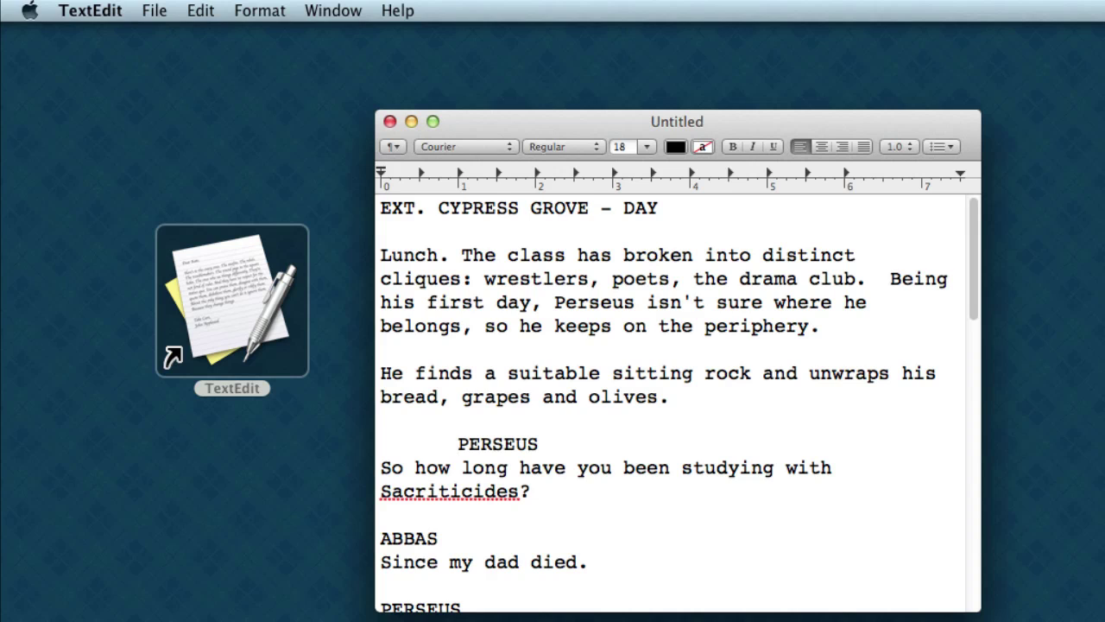
{"action": "key", "text": "BackSpace"}
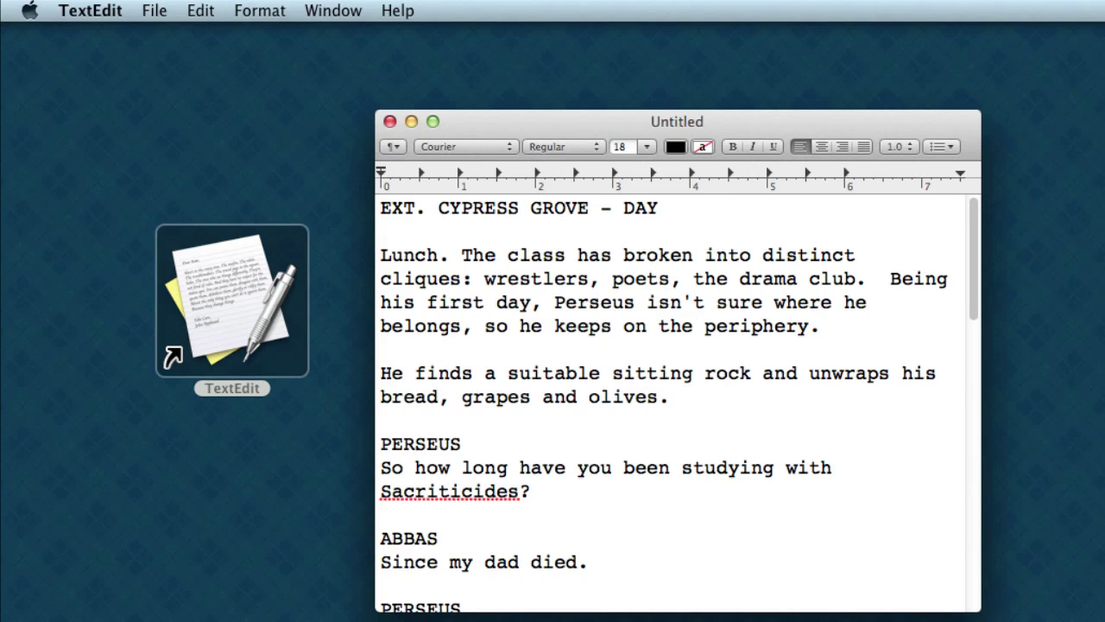
- Save the screenplay as perseus in the Plain Text file format
{"action": "left_click", "coordinate": [90, 11]}
{"action": "mouse_move", "coordinate": [148, 9]}
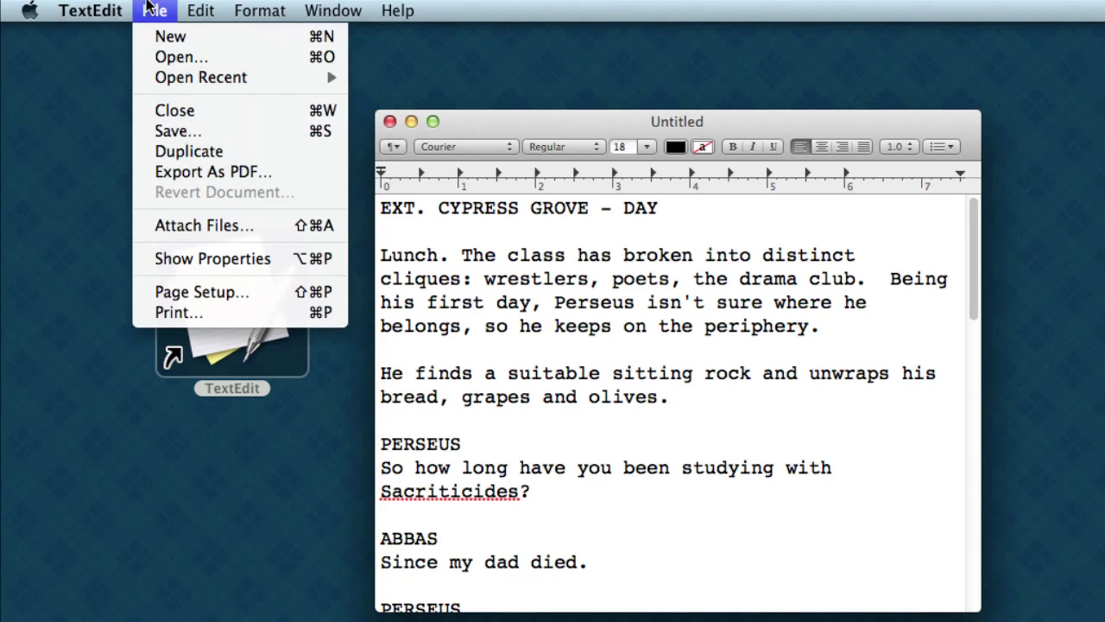
{"action": "left_click", "coordinate": [186, 132]}
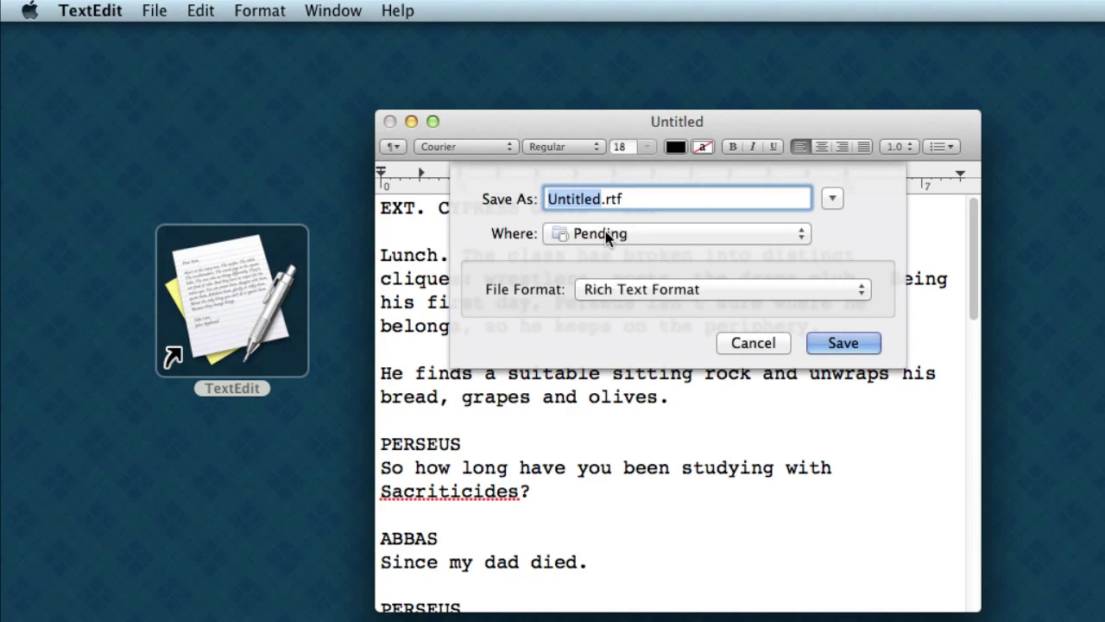
{"action": "type", "text": "pers"}
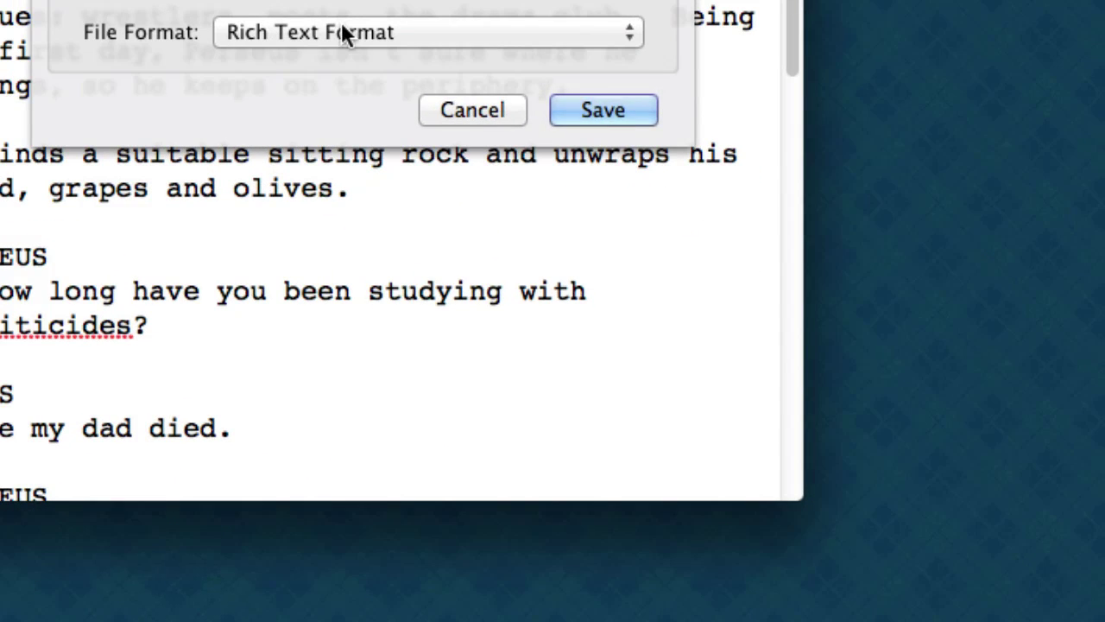
{"action": "left_click", "coordinate": [676, 290]}
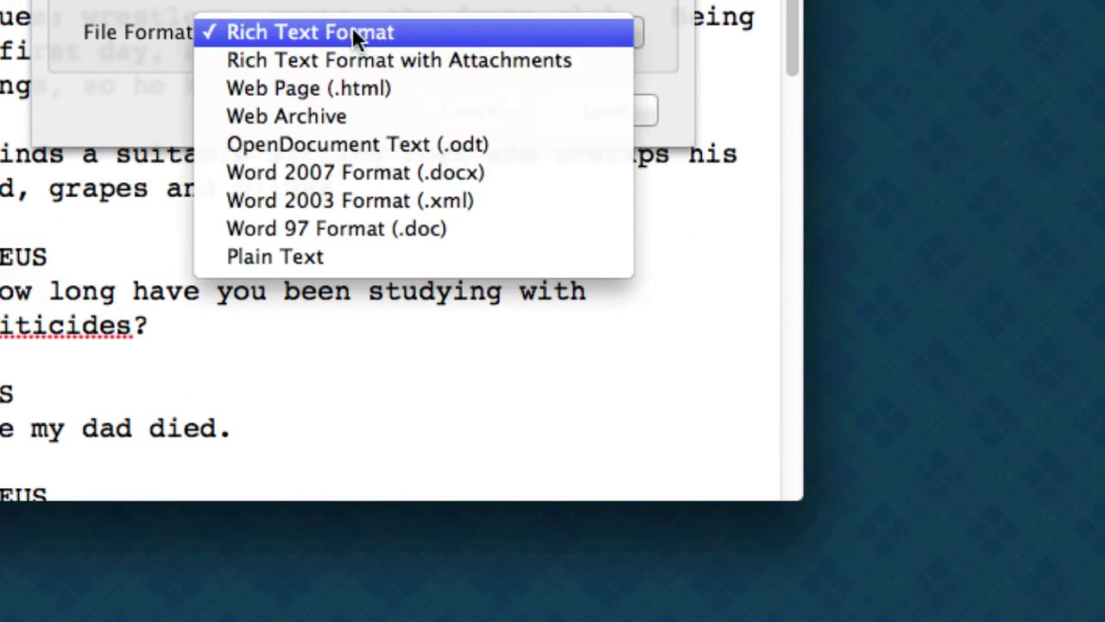
{"action": "left_click", "coordinate": [350, 256]}
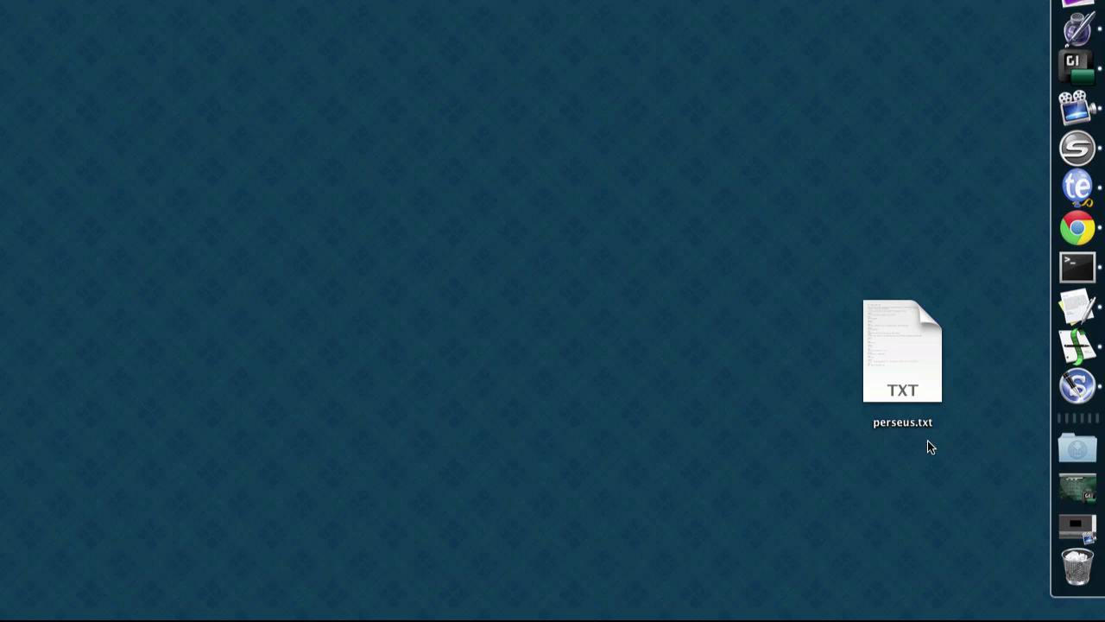
- Open the perseus.txt file from the desktop in Final Draft
{"action": "left_click", "coordinate": [911, 364]}
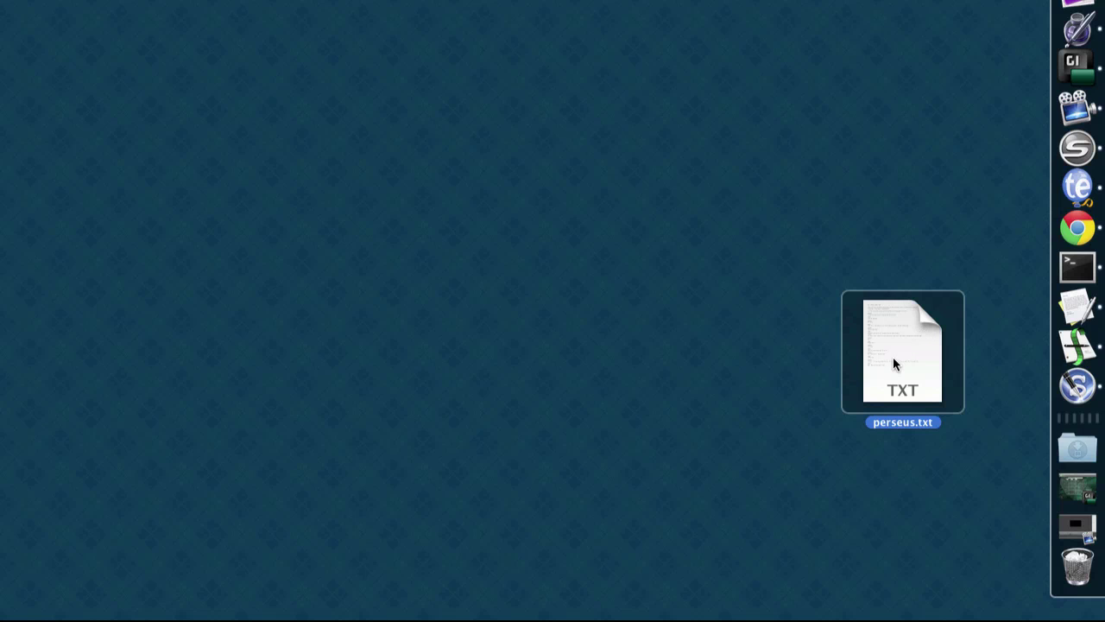
{"action": "left_click_drag", "start_coordinate": [893, 357], "coordinate": [1075, 350]}
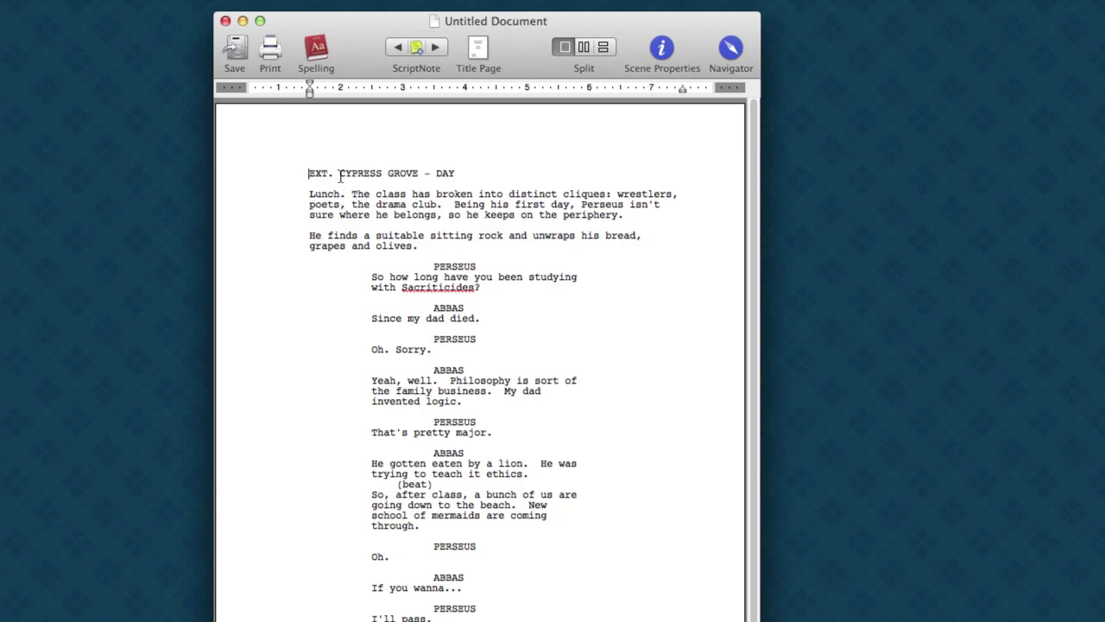
- Check the formatting of the scene heading, first PERSEUS dialogue block and (beat) parenthetical, and close the document
{"action": "left_click", "coordinate": [478, 166], "text": "shift"}
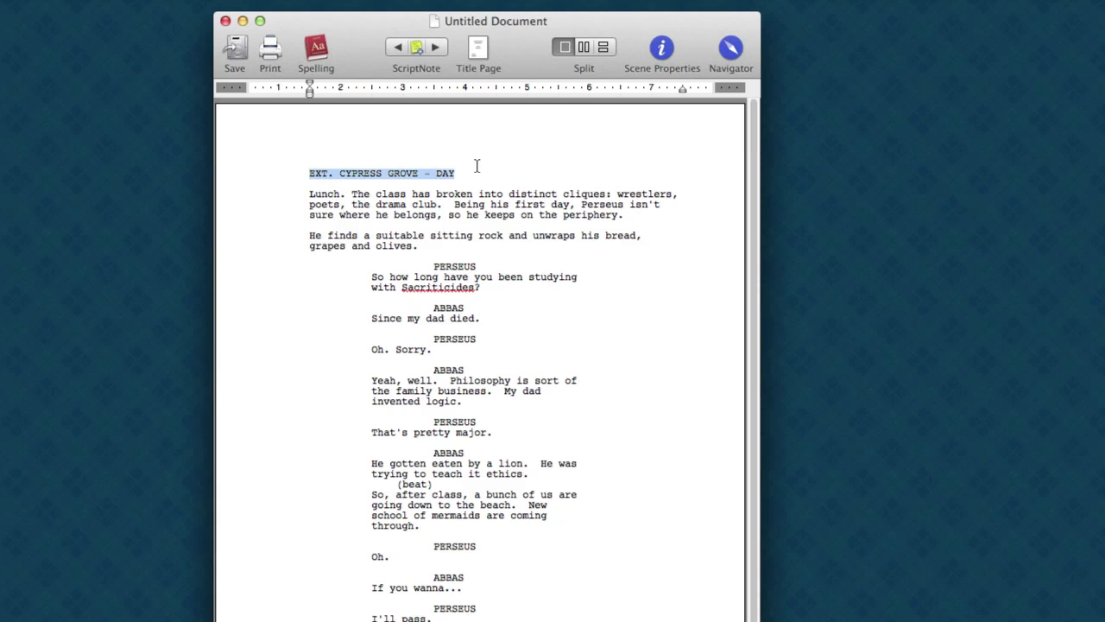
{"action": "double_click", "coordinate": [435, 268]}
{"action": "triple_click", "coordinate": [497, 282]}
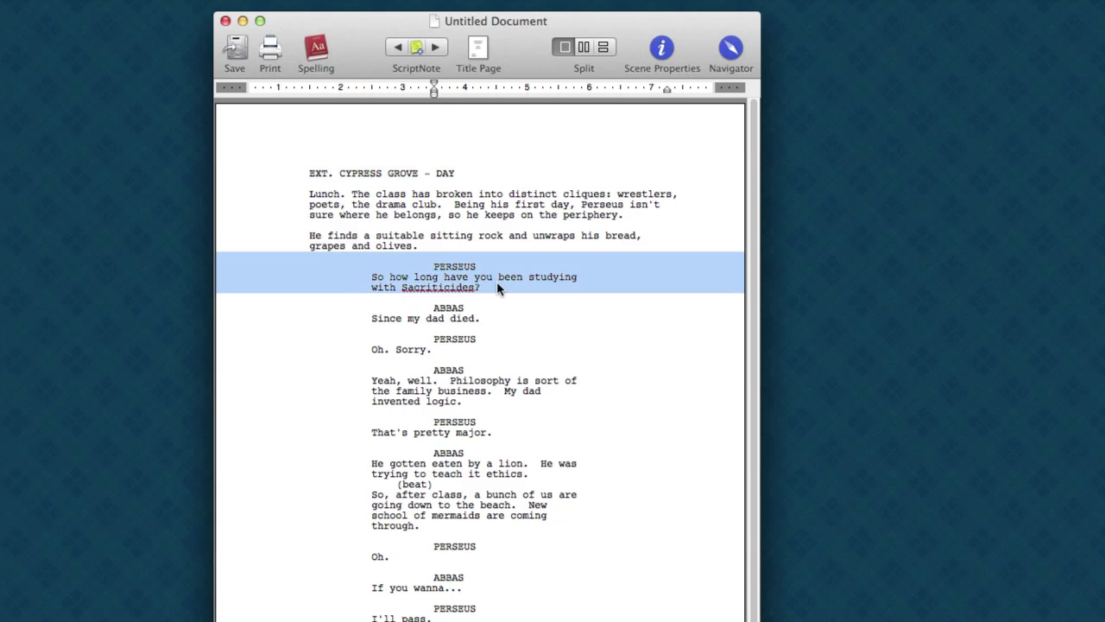
{"action": "left_click_drag", "start_coordinate": [436, 485], "coordinate": [385, 485]}
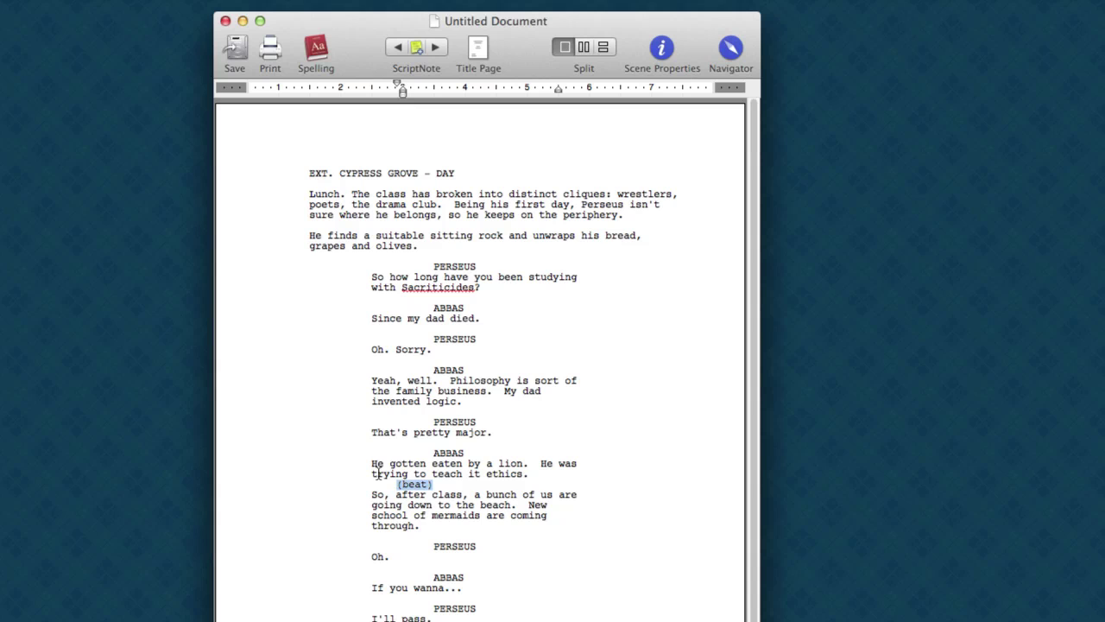
{"action": "left_click", "coordinate": [226, 21]}
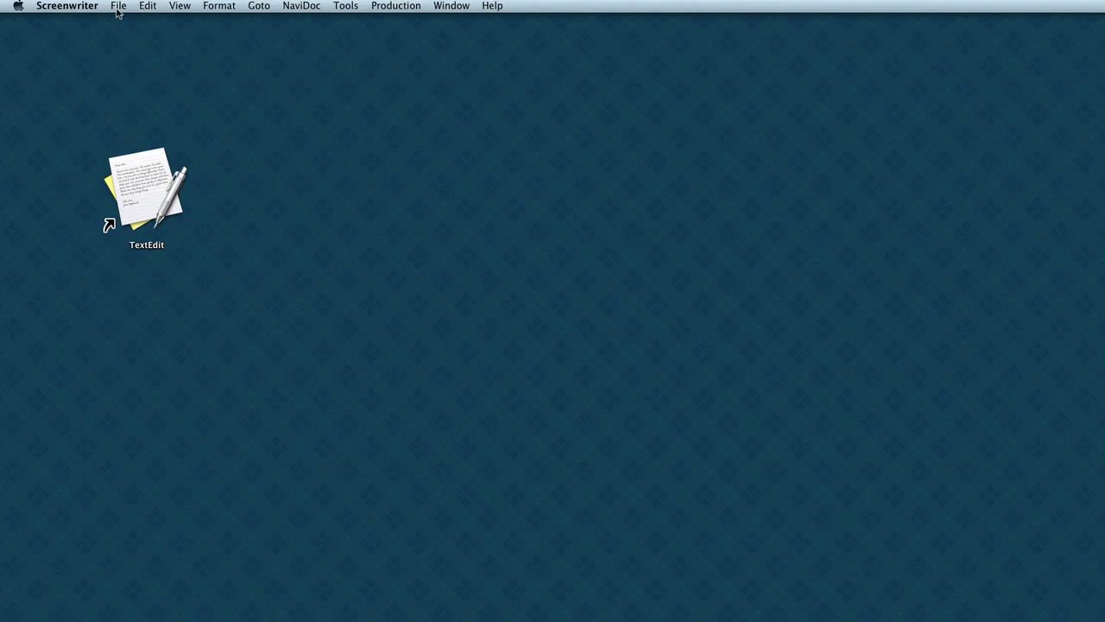
- Import perseus.txt from the Desktop into Screenwriter in script format, keeping the default text interpretation options
{"action": "left_click", "coordinate": [118, 8]}
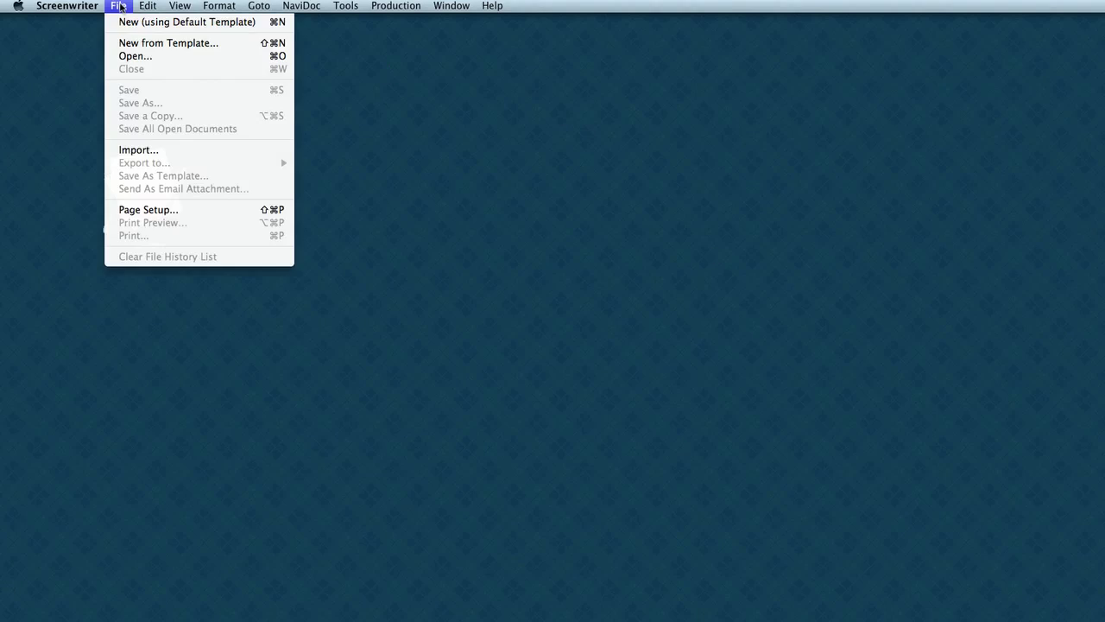
{"action": "left_click", "coordinate": [156, 149]}
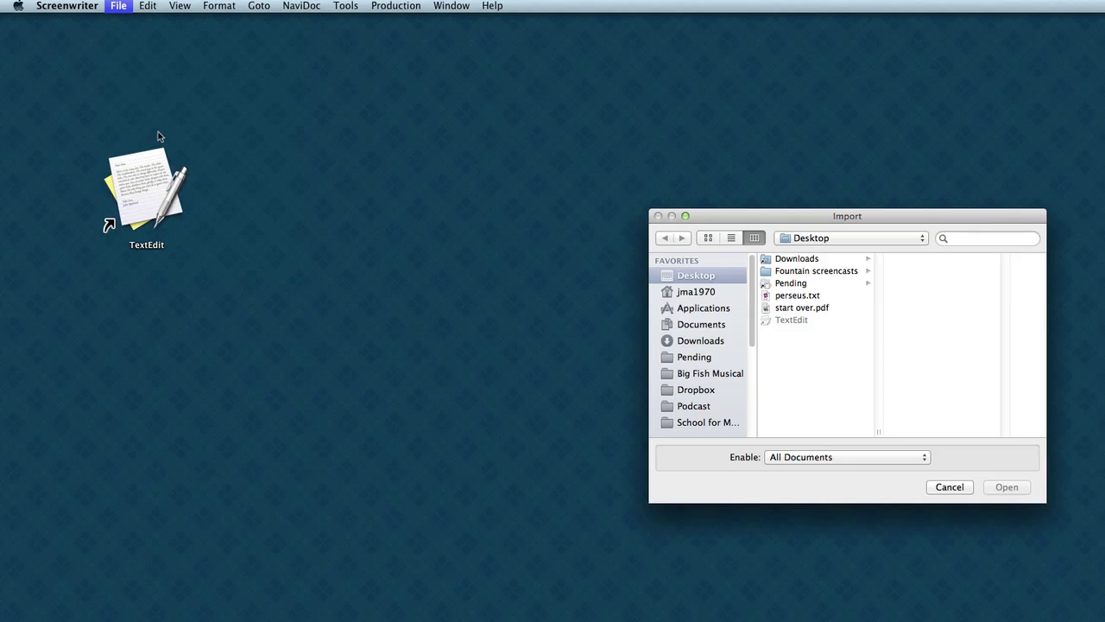
{"action": "left_click", "coordinate": [791, 297]}
{"action": "key", "text": "Return"}
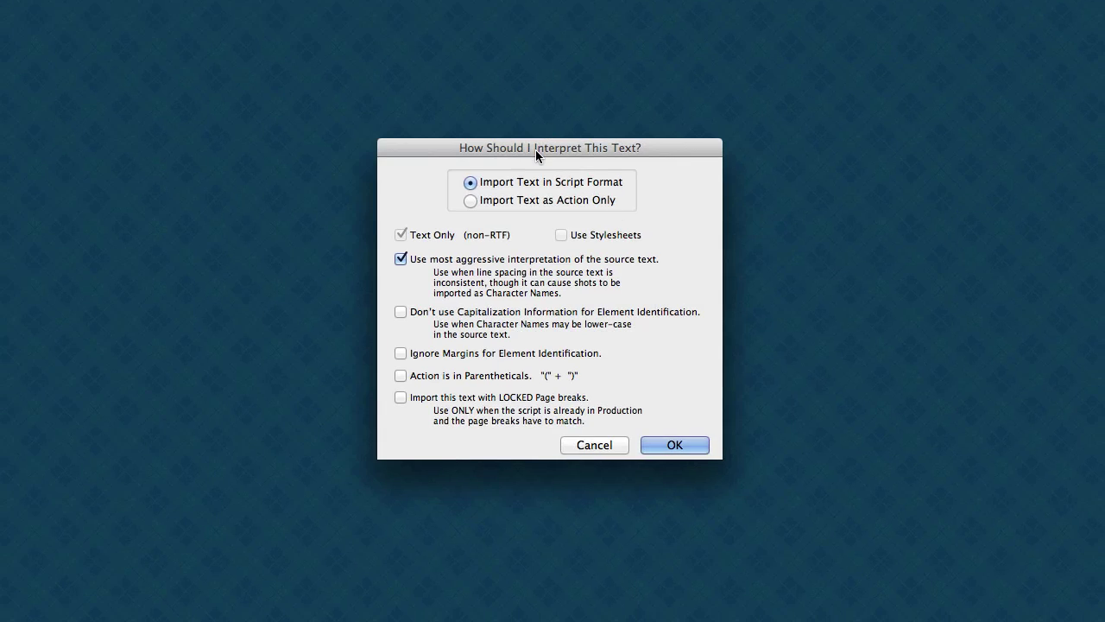
{"action": "left_click", "coordinate": [674, 454]}
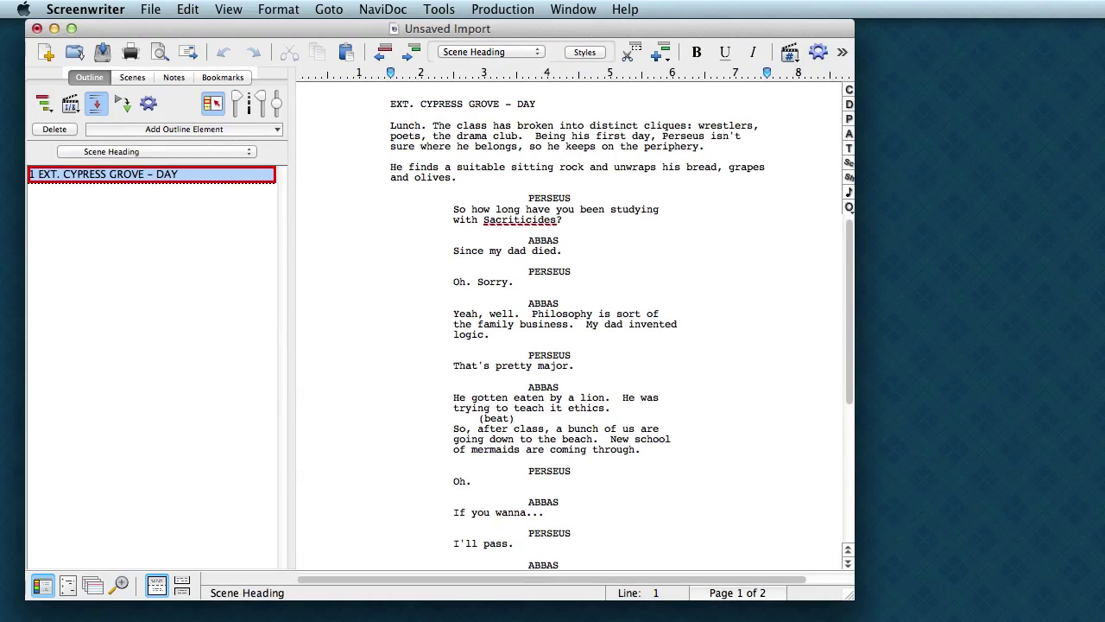